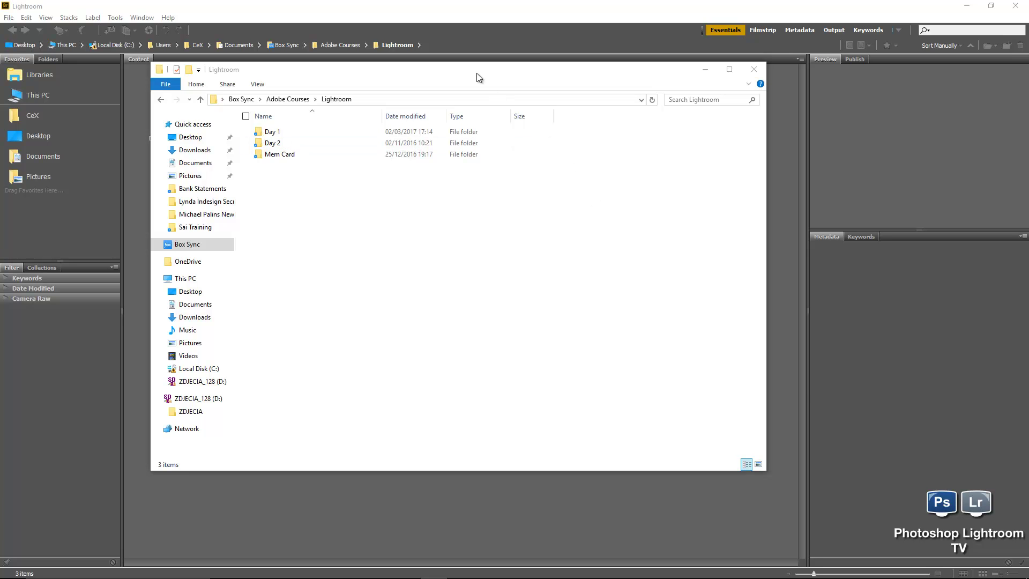
pyautogui.moveTo(477, 72); pyautogui.dragTo(477, 94)
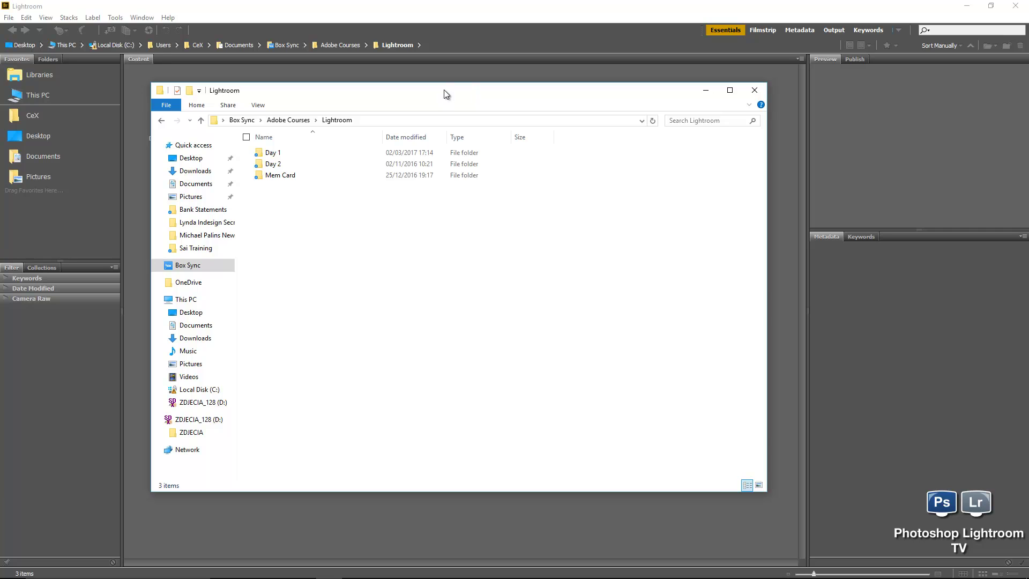
pyautogui.moveTo(443, 93); pyautogui.dragTo(439, 119)
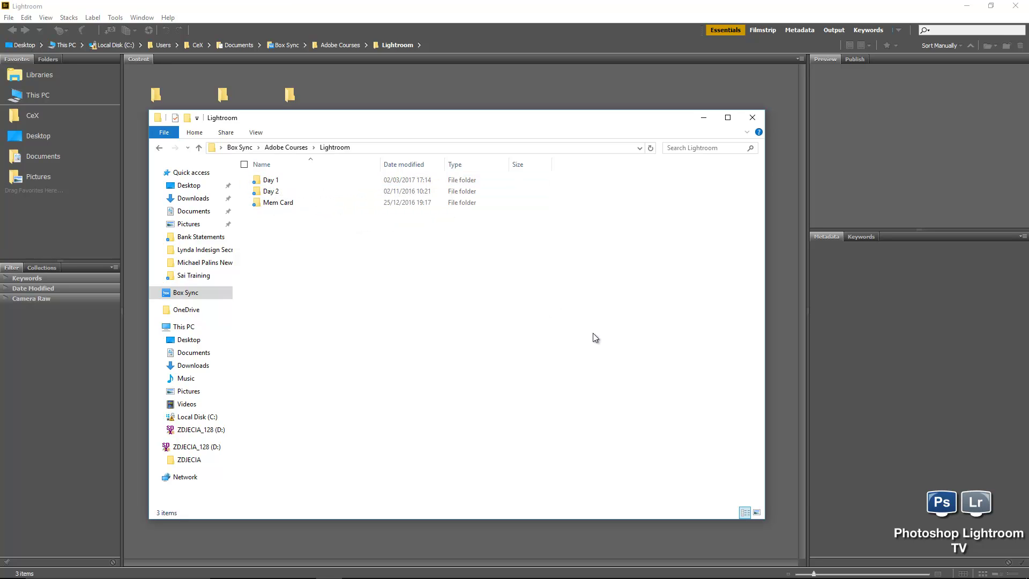
pyautogui.doubleClick(278, 180)
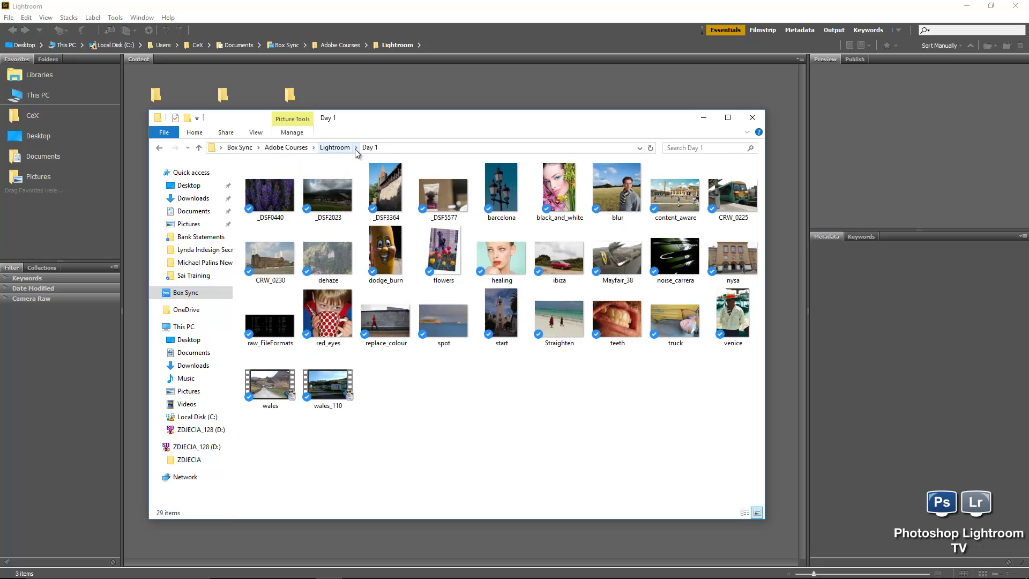
pyautogui.click(356, 148)
pyautogui.click(358, 171)
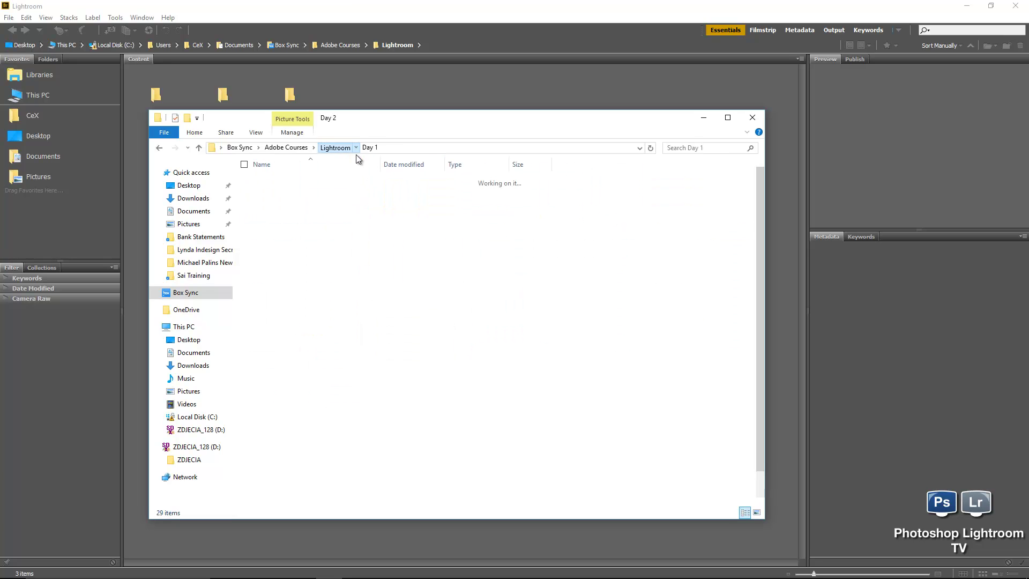
pyautogui.click(356, 149)
pyautogui.click(367, 182)
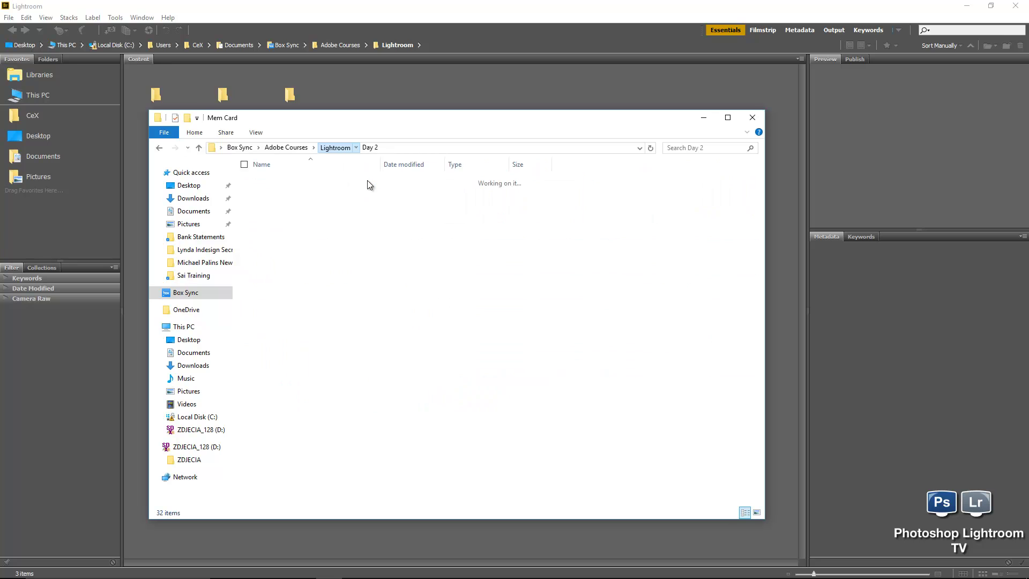
pyautogui.click(336, 149)
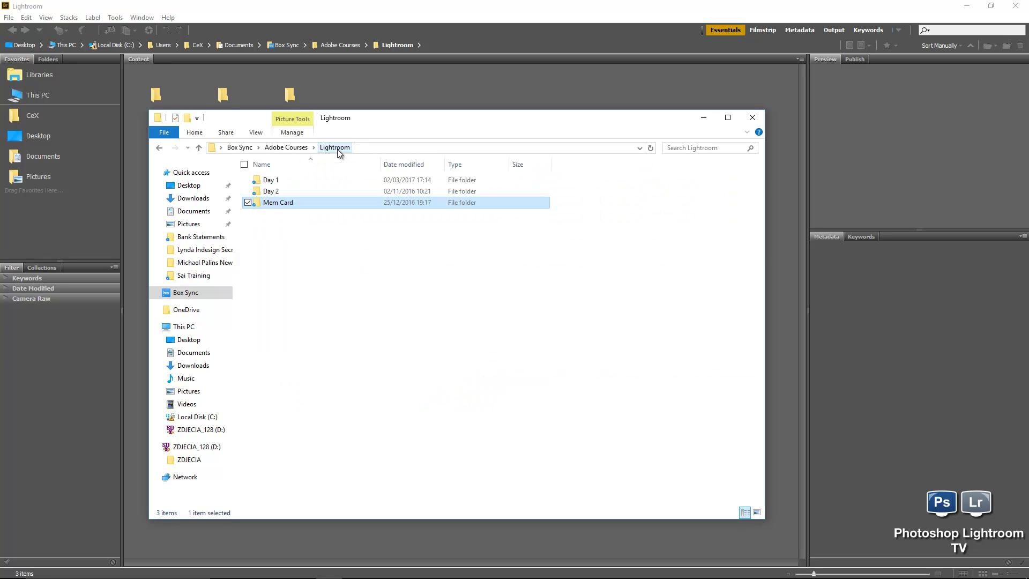
pyautogui.click(756, 512)
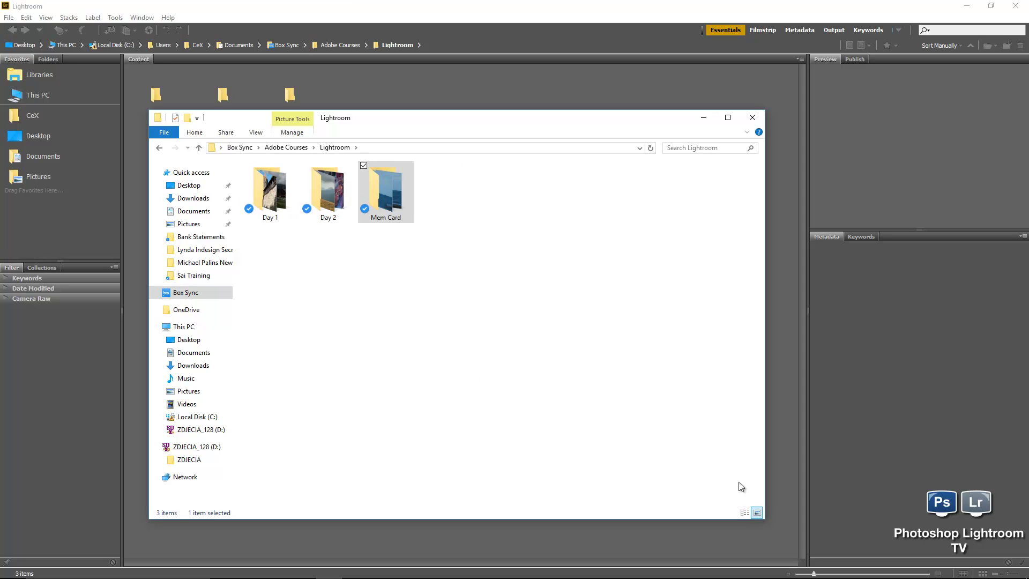
pyautogui.click(744, 513)
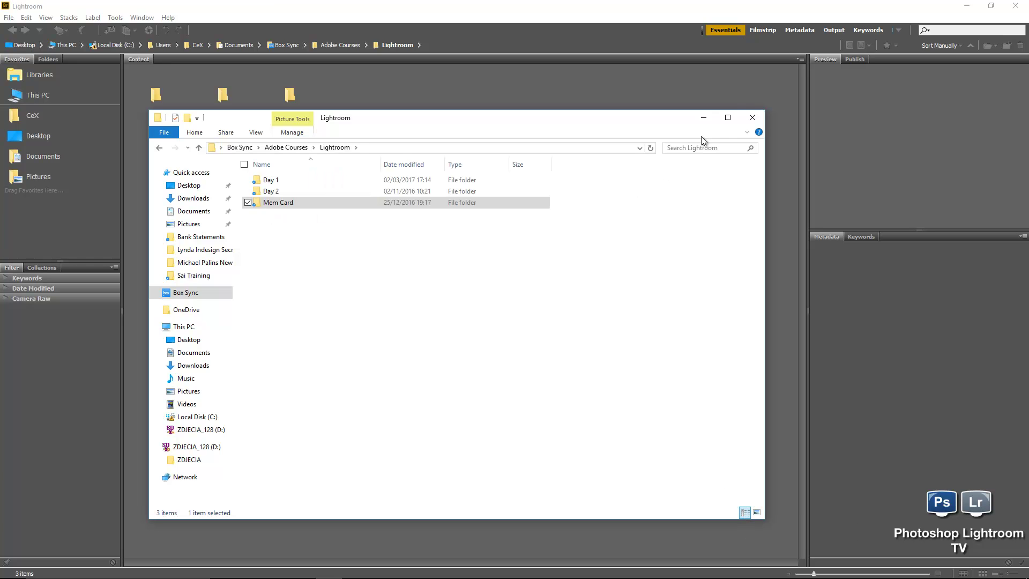
# Close Explorer and browse the Day 1 and Mem Card folders in Bridge, returning to Lightroom.
pyautogui.click(753, 118)
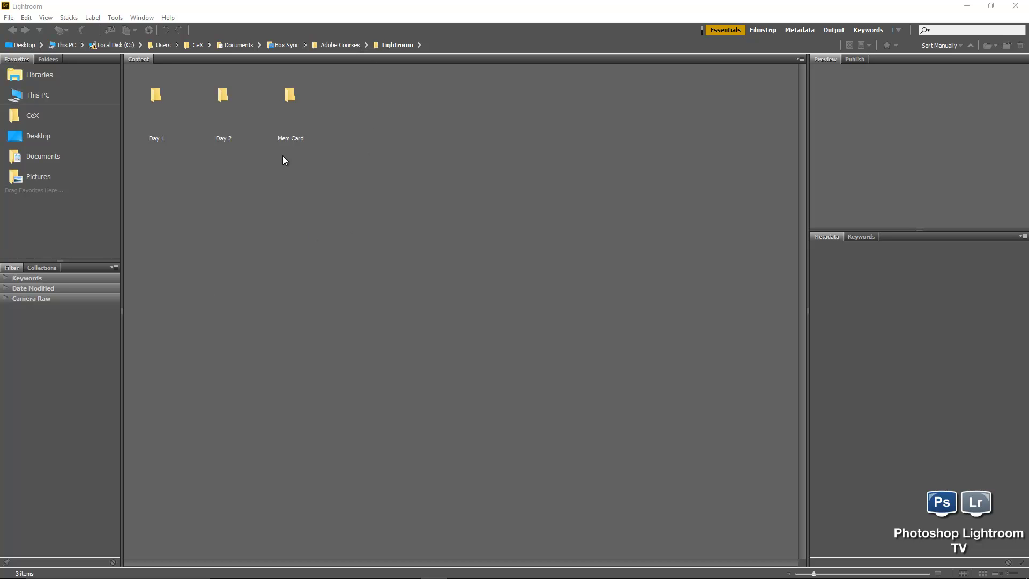
pyautogui.doubleClick(161, 105)
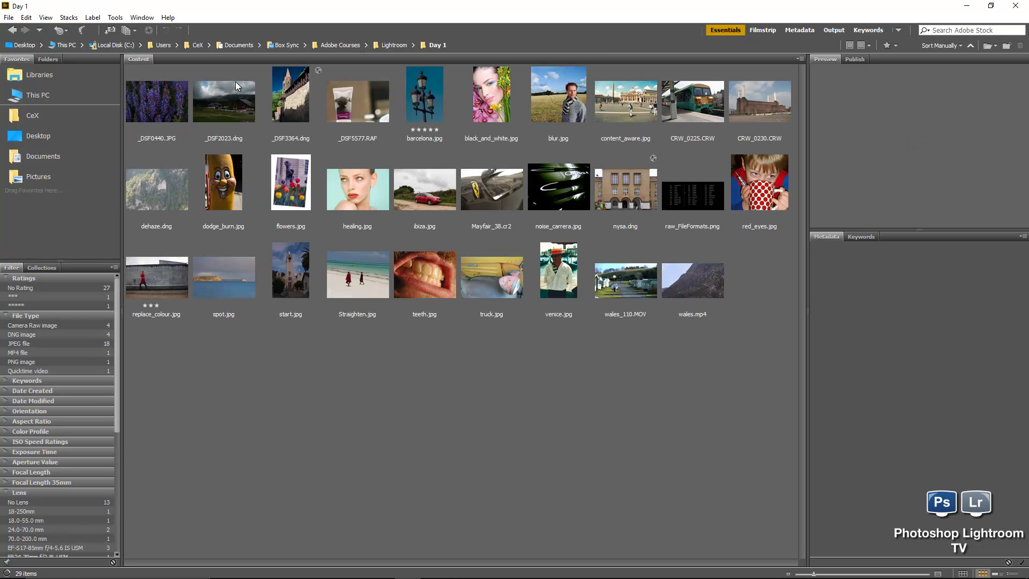
pyautogui.click(390, 46)
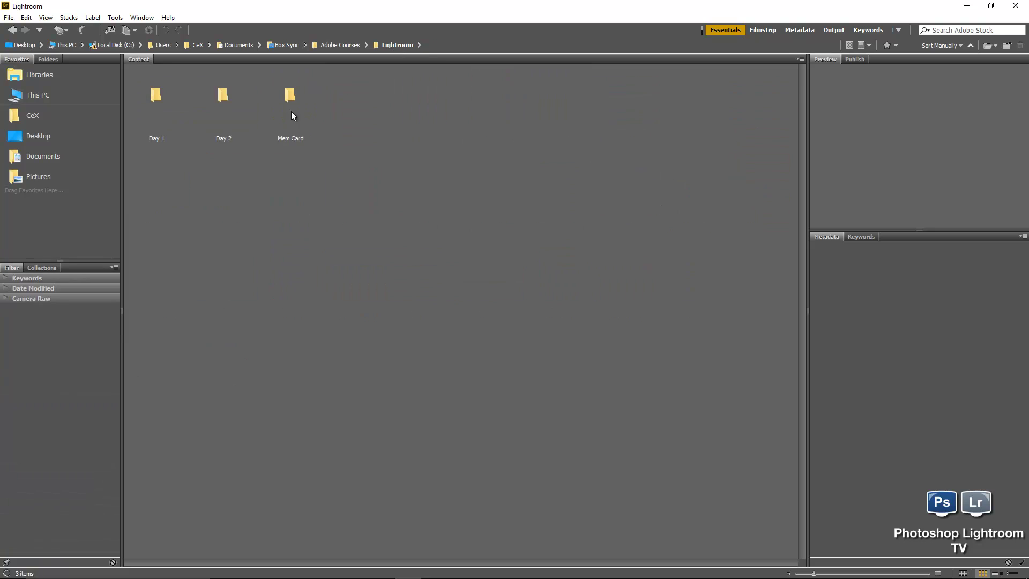
pyautogui.doubleClick(283, 114)
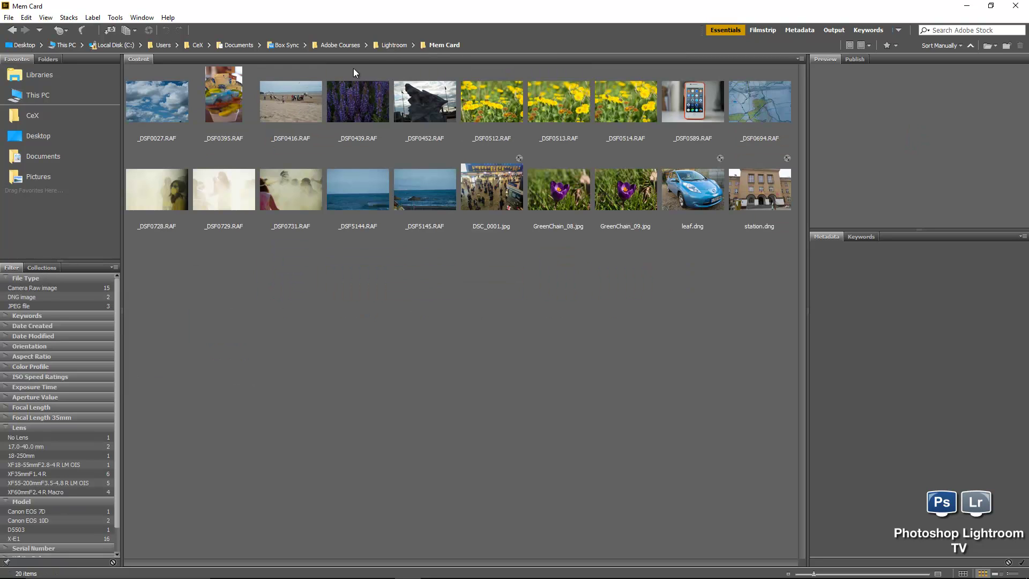
pyautogui.click(392, 46)
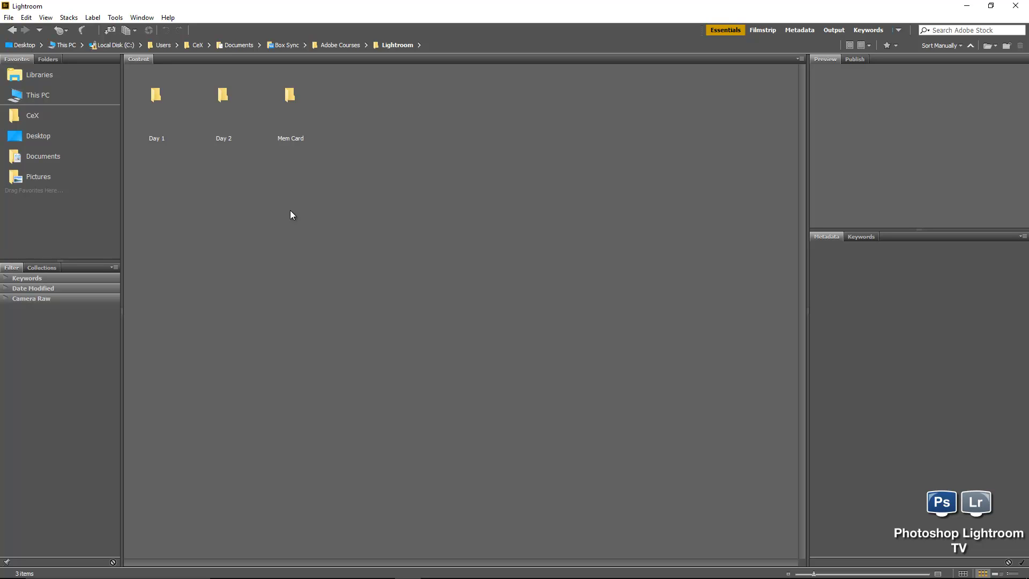
# Browse Day 1, then Day 2 and Mem Card via the path-bar dropdown, ending at Lightroom.
pyautogui.doubleClick(154, 108)
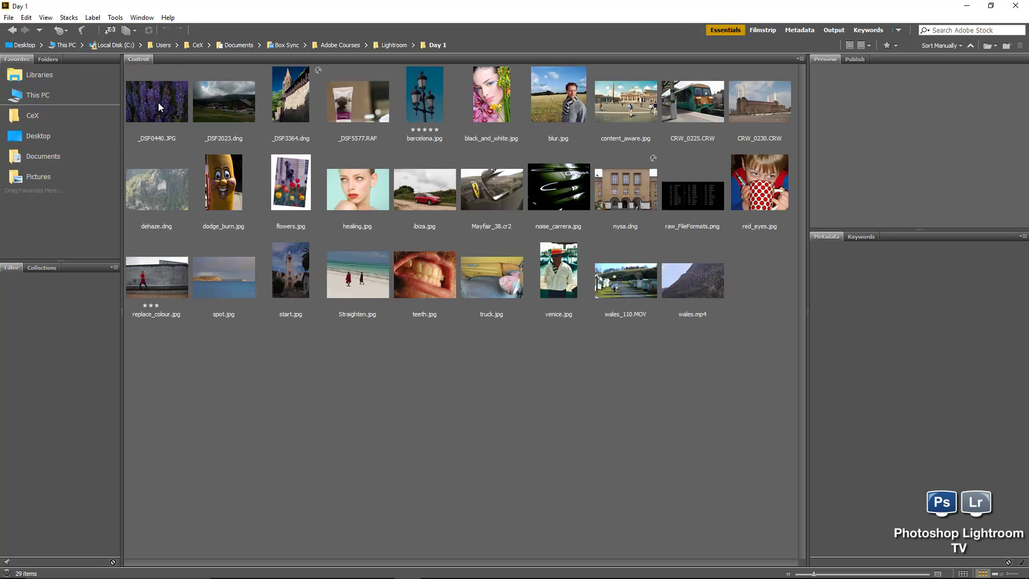
pyautogui.click(416, 47)
pyautogui.click(425, 99)
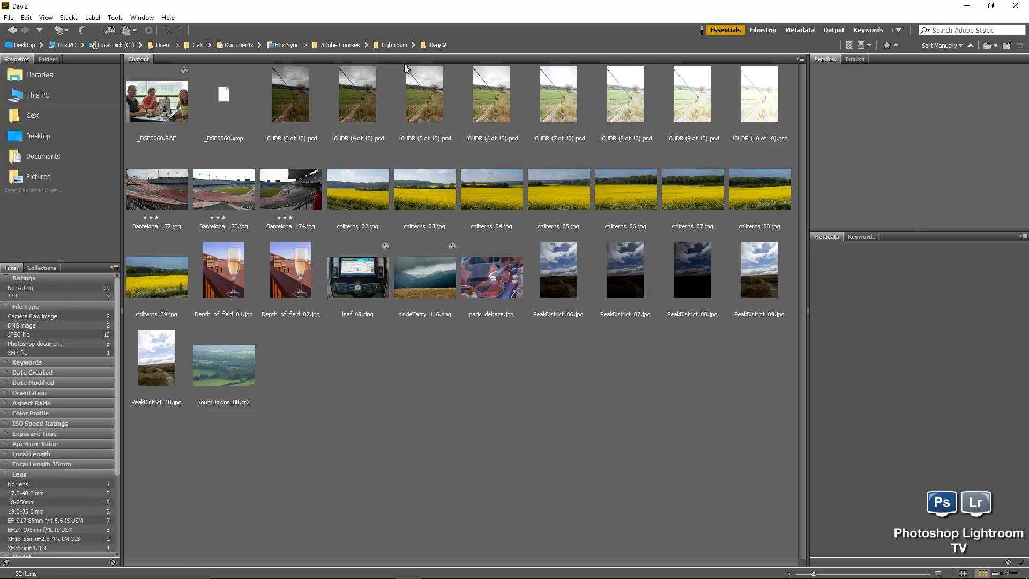
pyautogui.click(413, 47)
pyautogui.click(423, 108)
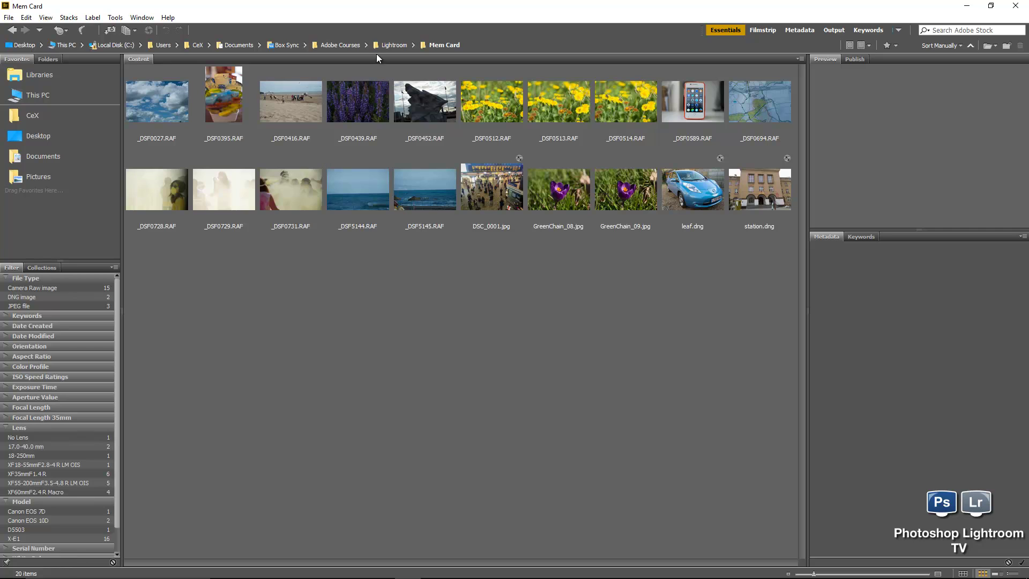
pyautogui.click(386, 45)
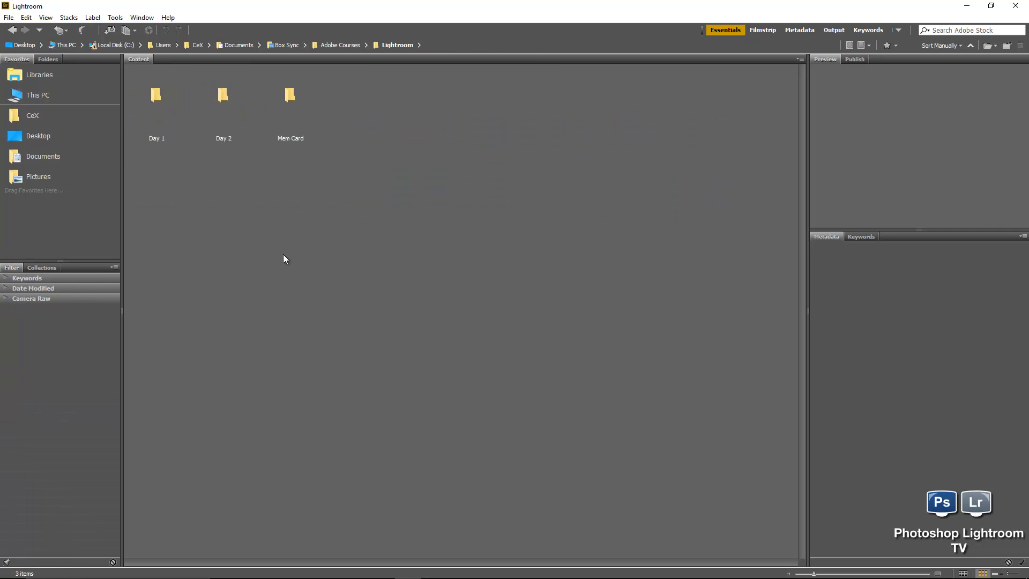
# Enable View > Show Items from Subfolders to list all 84 items from Day 1, Day 2 and Mem Card.
pyautogui.click(46, 17)
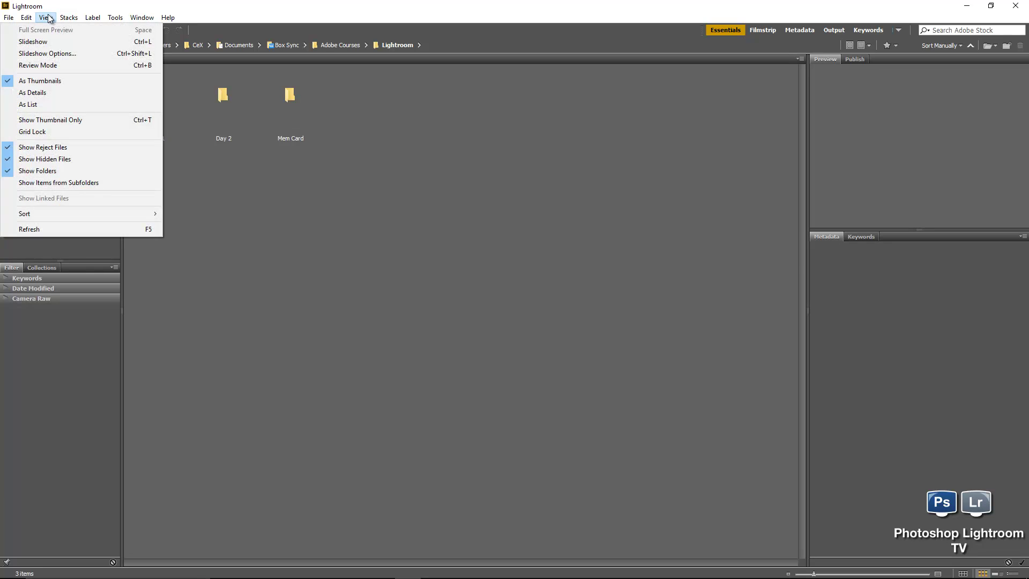
pyautogui.click(83, 182)
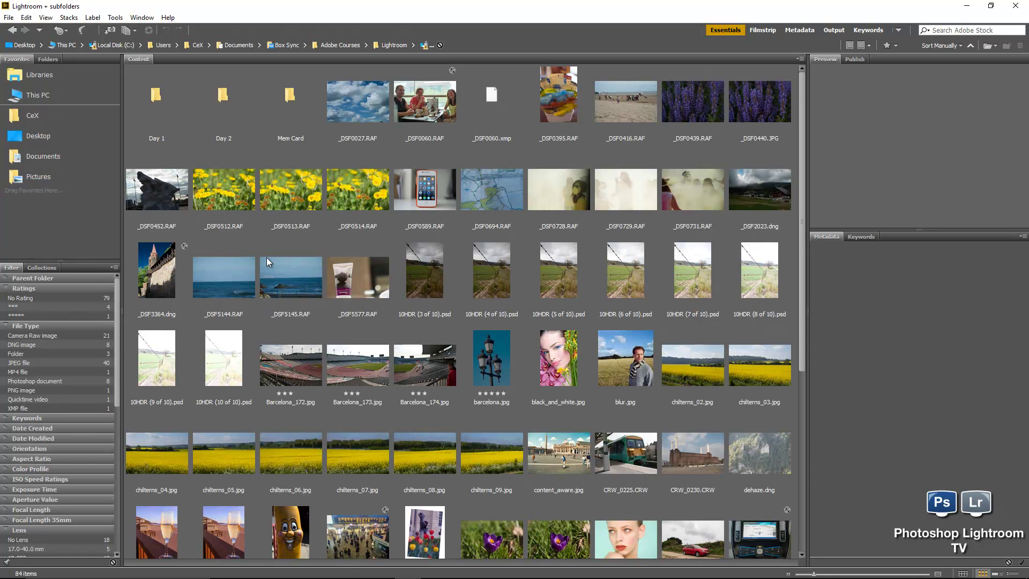
pyautogui.scroll(-3, 266, 257)
pyautogui.scroll(3, 265, 257)
pyautogui.click(46, 18)
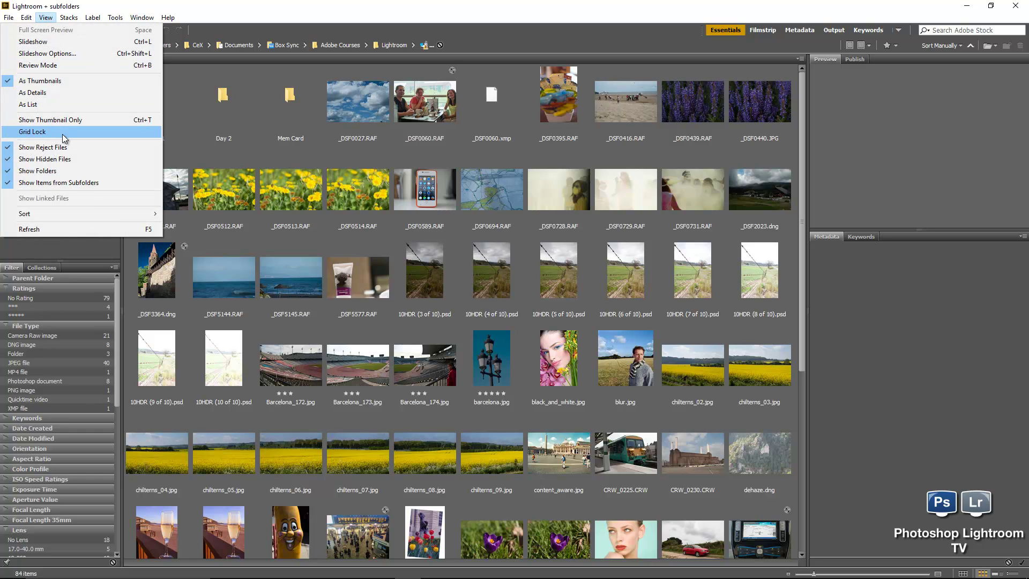
pyautogui.click(49, 172)
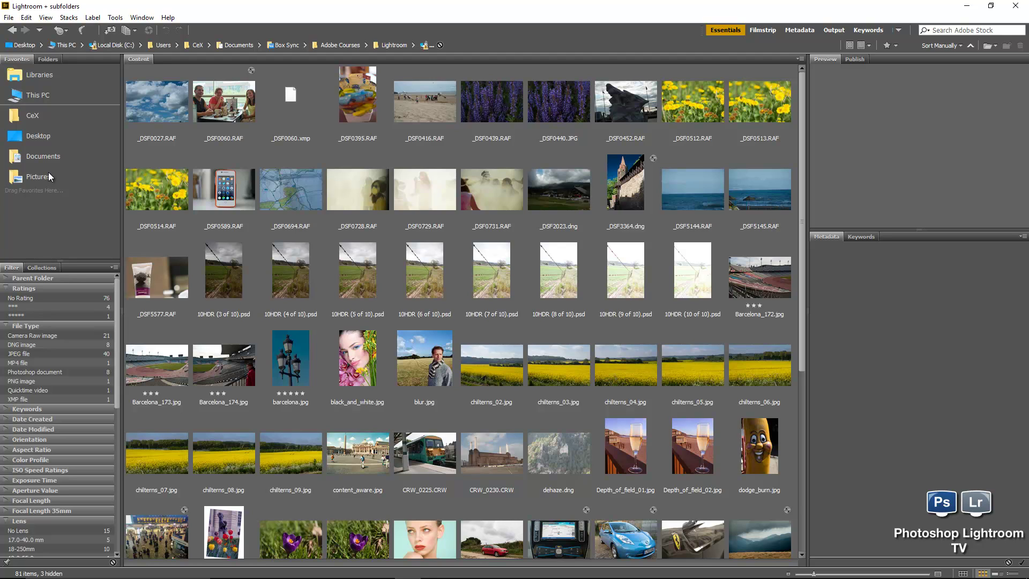
pyautogui.click(46, 17)
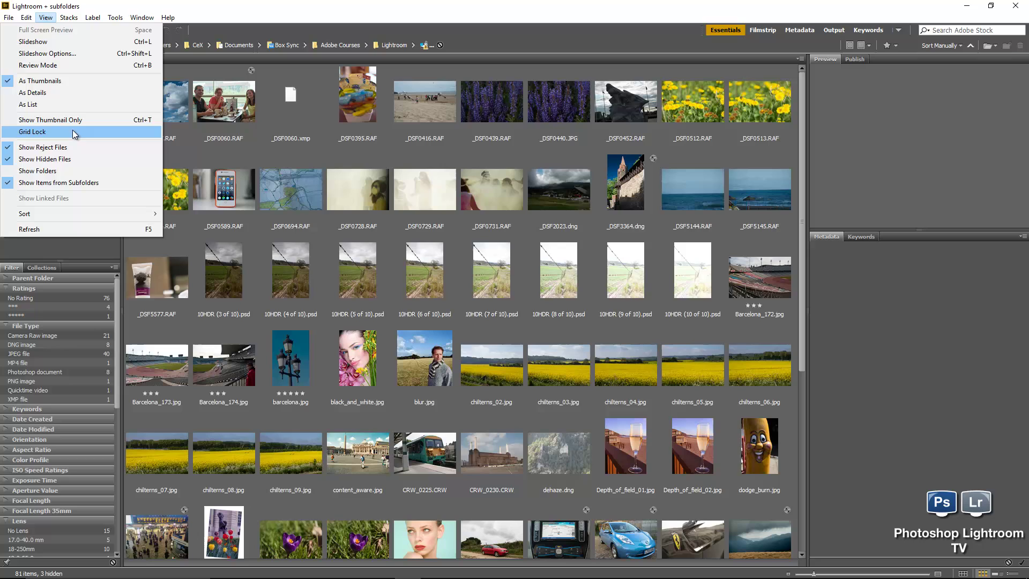
pyautogui.click(65, 171)
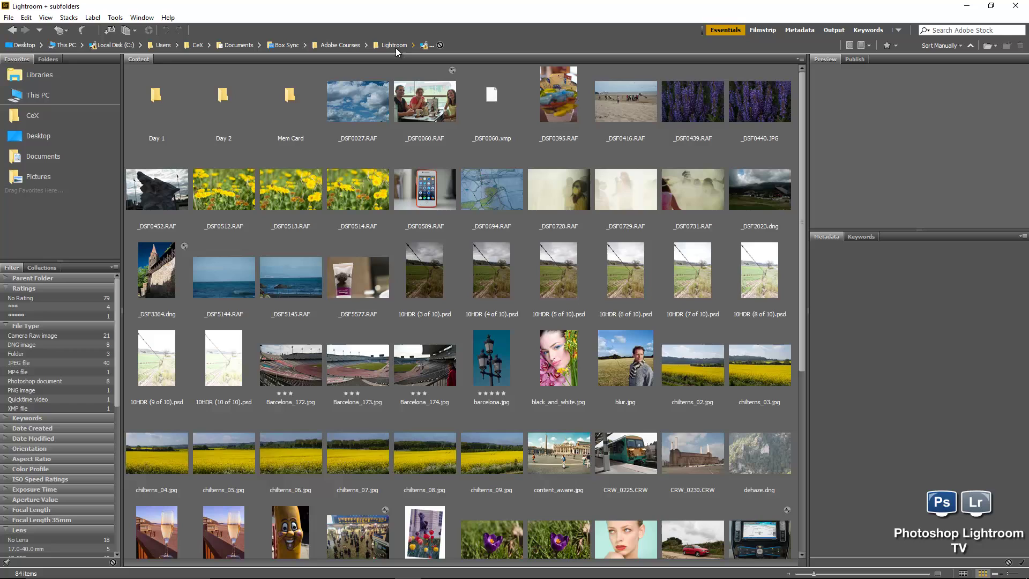
# Turn off Show Items from Subfolders so Lightroom shows only its 3 subfolders.
pyautogui.click(45, 17)
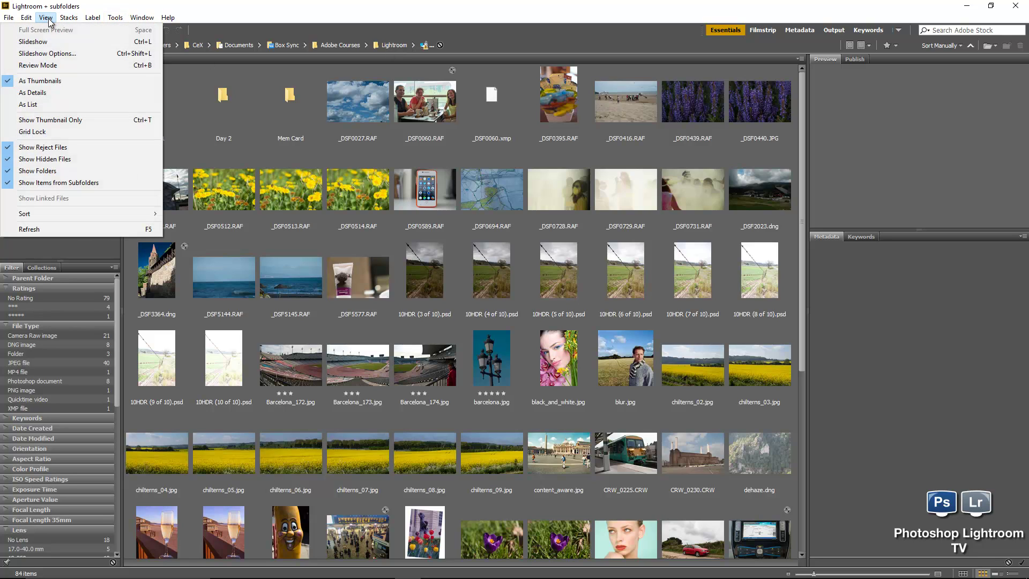
pyautogui.click(79, 182)
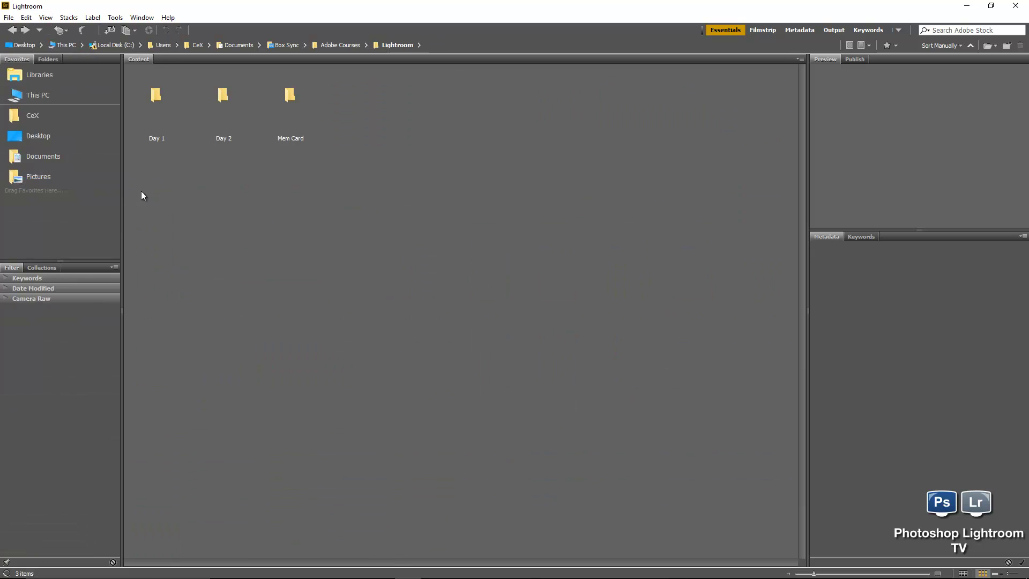